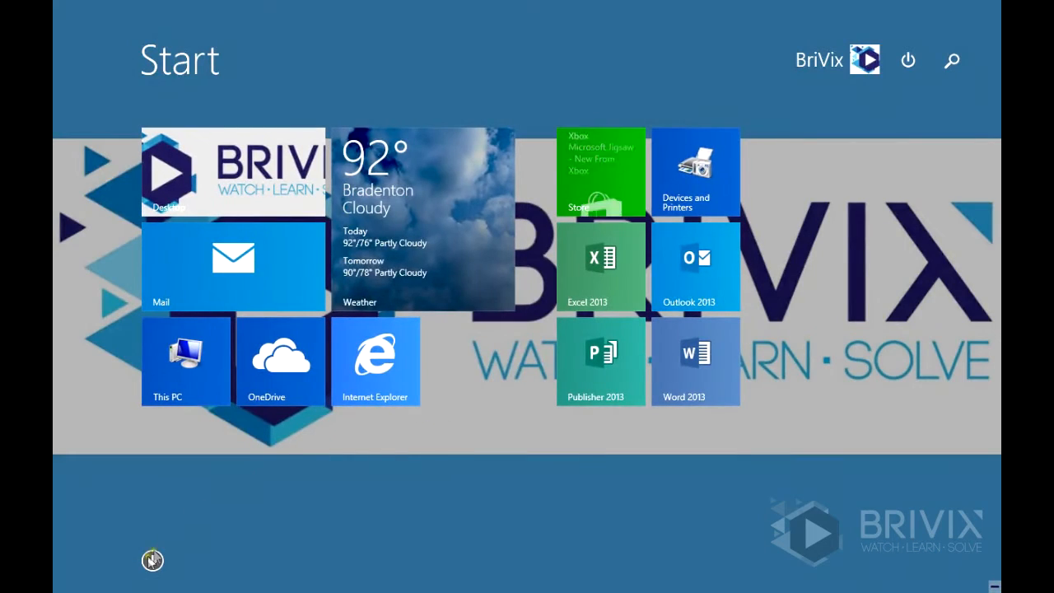
# - Open Computer Management through the Manage option of This PC in the full apps list
pyautogui.click(153, 561)
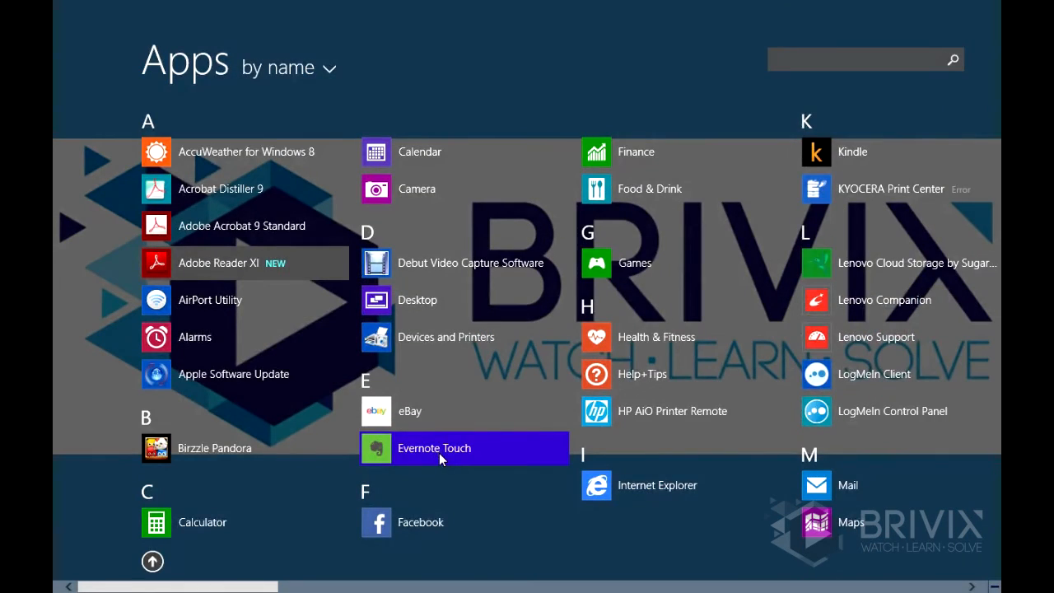
pyautogui.click(153, 561)
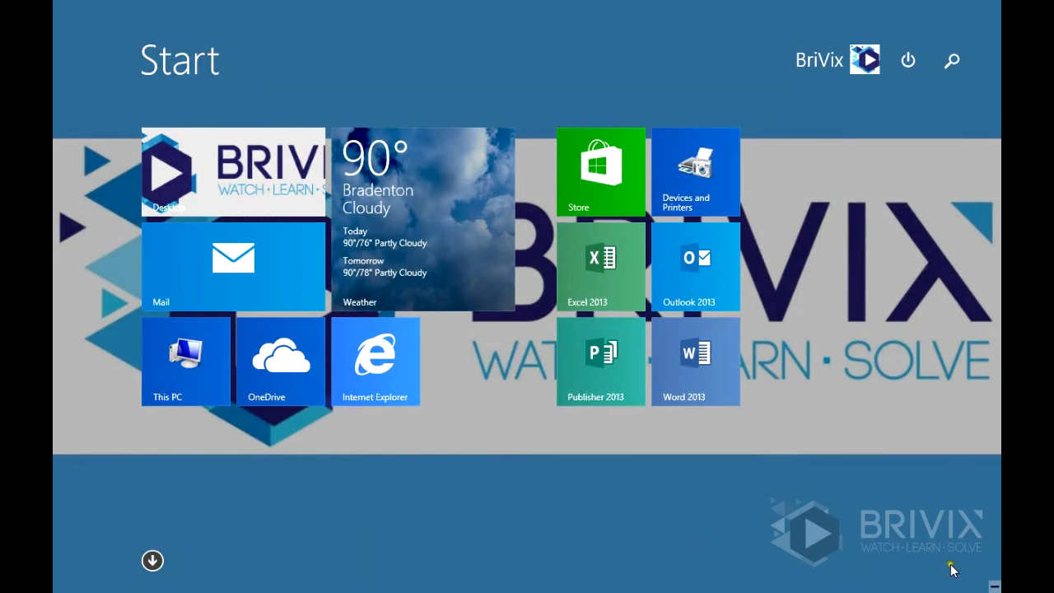
pyautogui.click(152, 561)
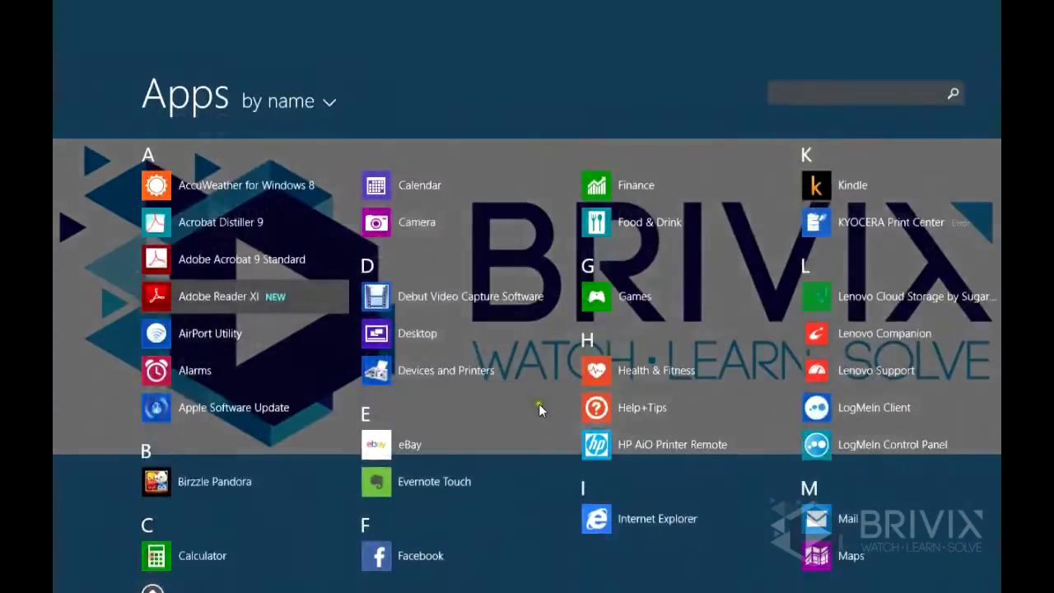
pyautogui.scroll(-2, 596, 432)
pyautogui.scroll(-10, 595, 431)
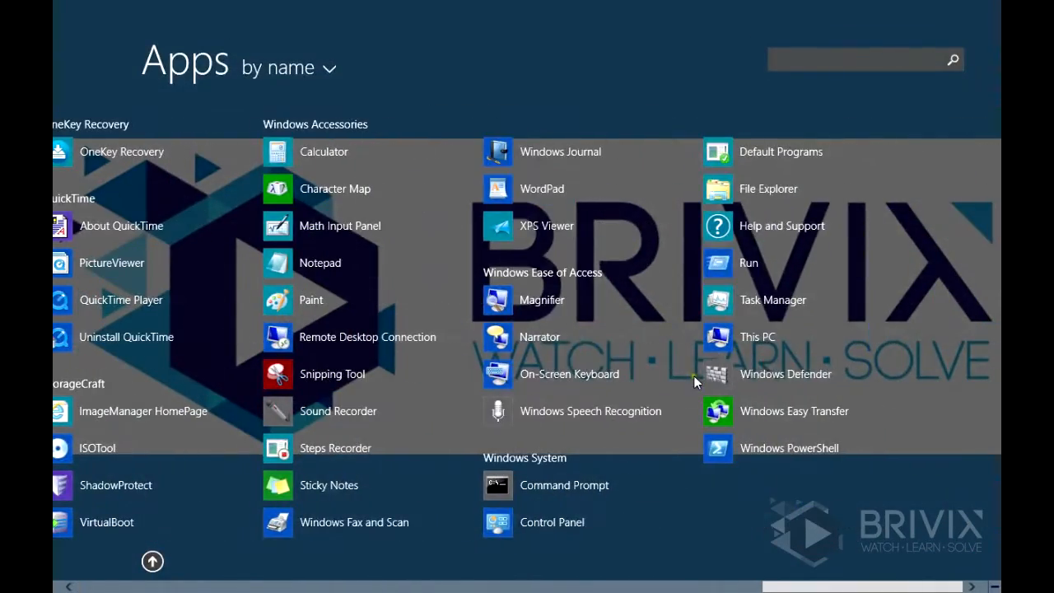
pyautogui.rightClick(758, 342)
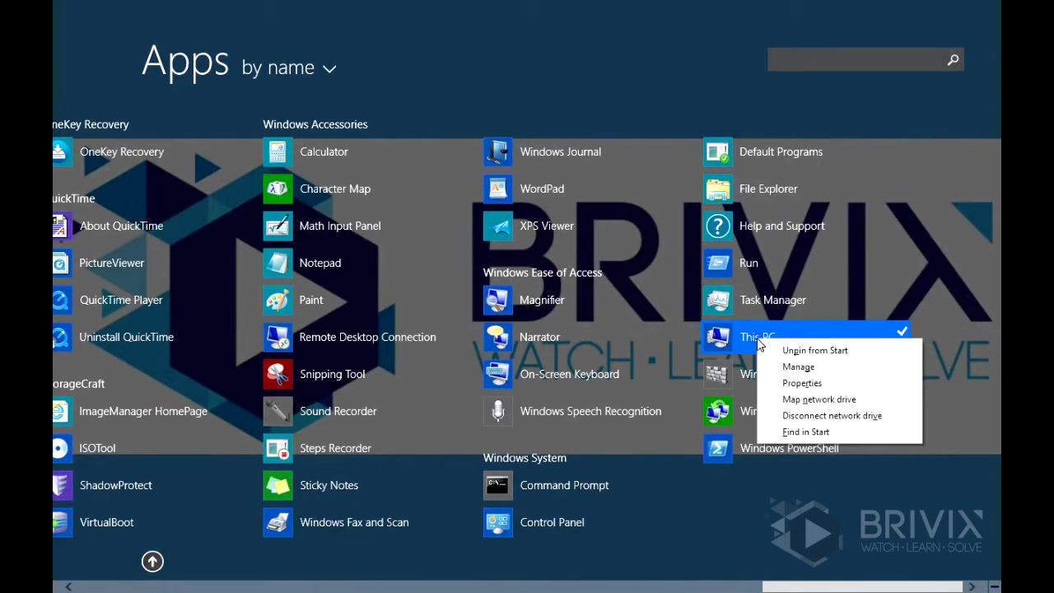
pyautogui.click(732, 476)
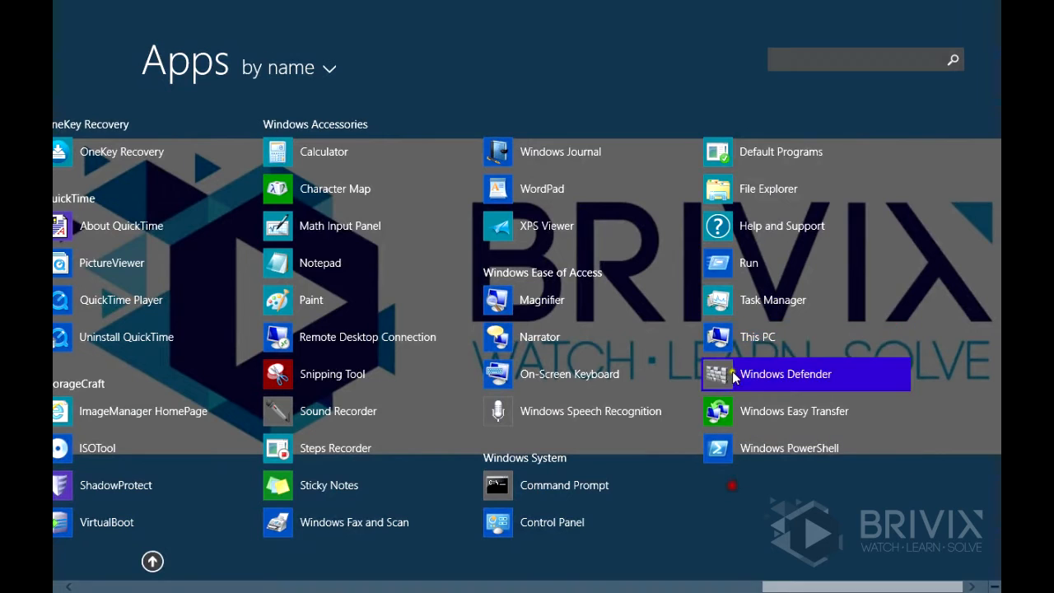
pyautogui.rightClick(738, 336)
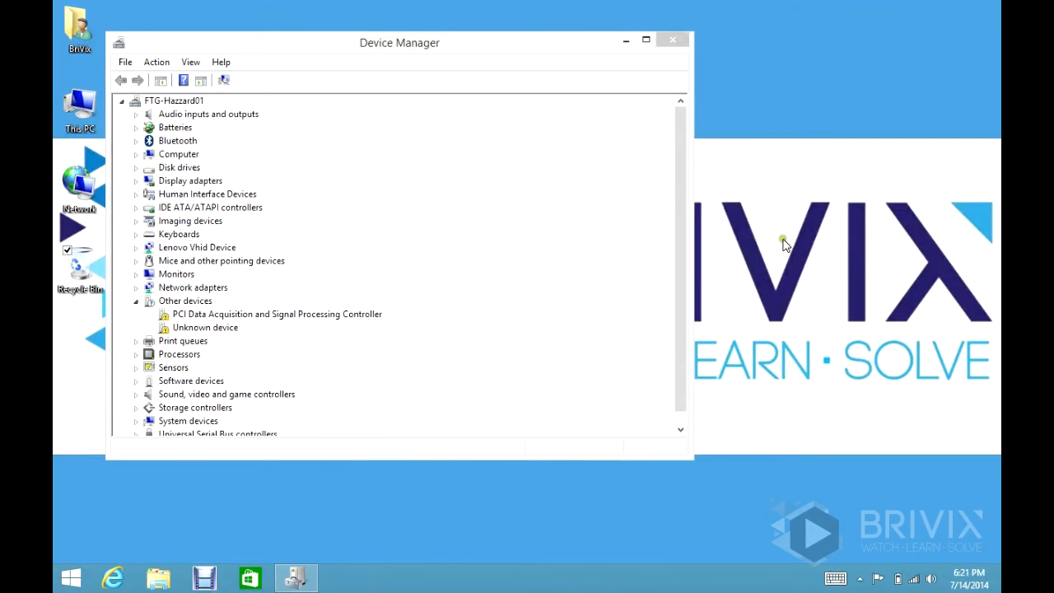
# - View Device Manager inside Computer Management, and close the Computer Management window
pyautogui.moveTo(466, 38); pyautogui.dragTo(584, 33)
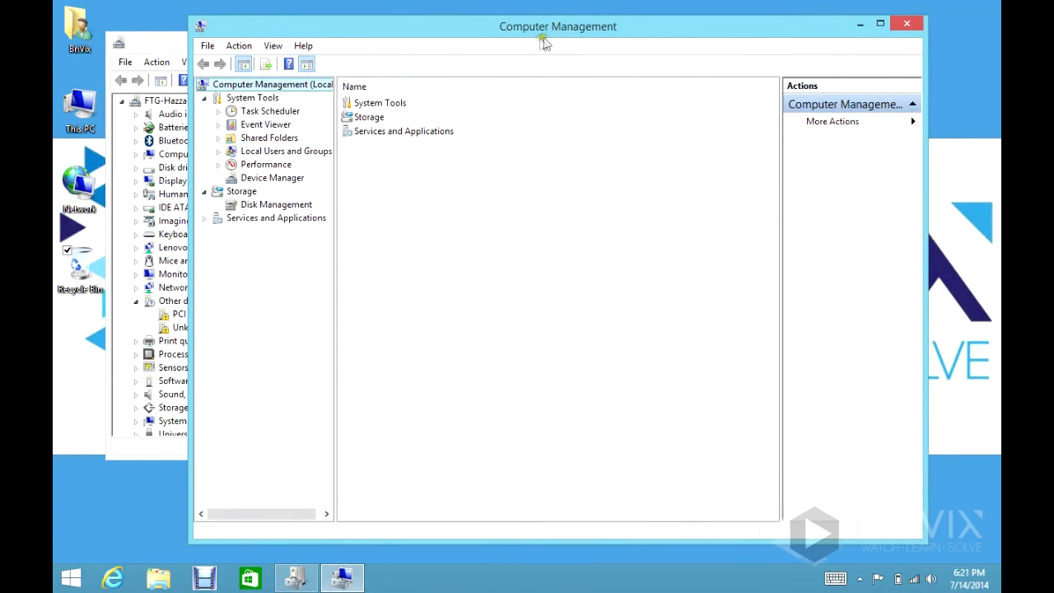
pyautogui.click(276, 177)
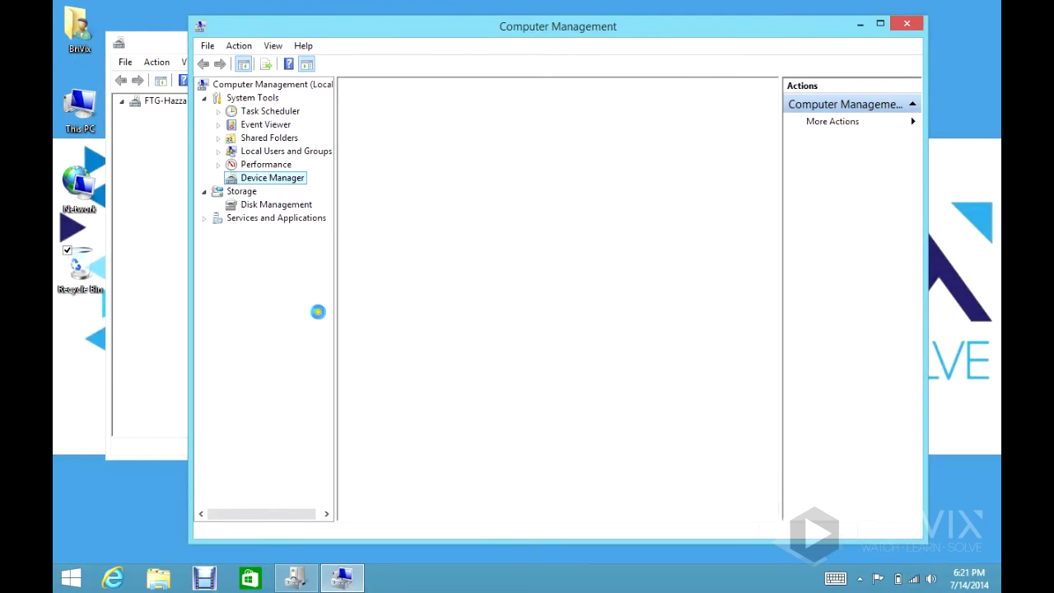
pyautogui.click(906, 25)
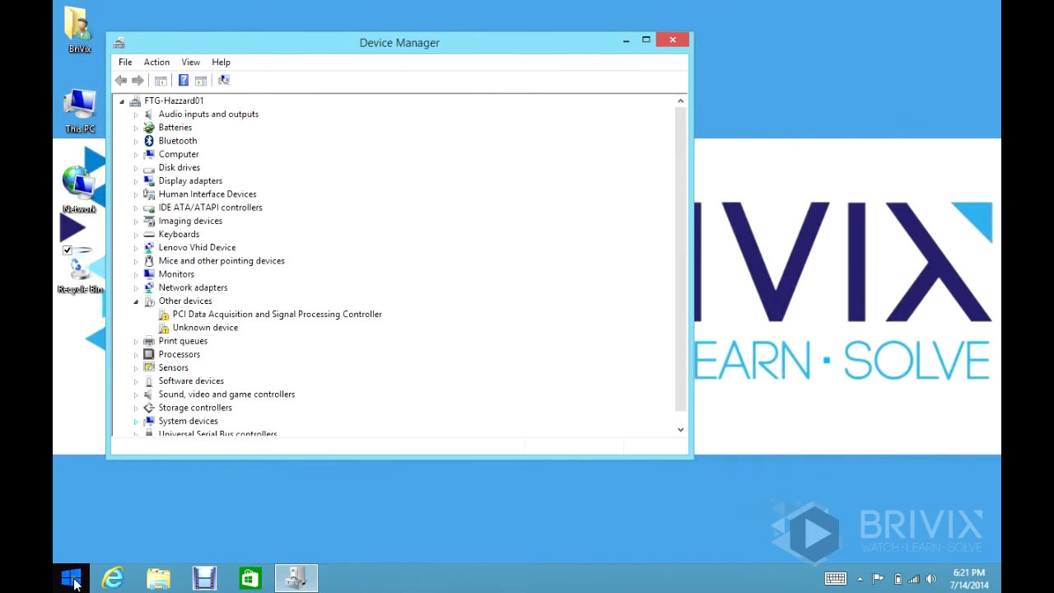
# - Maximize the standalone Device Manager window and expand the Network adapters category
pyautogui.rightClick(86, 117)
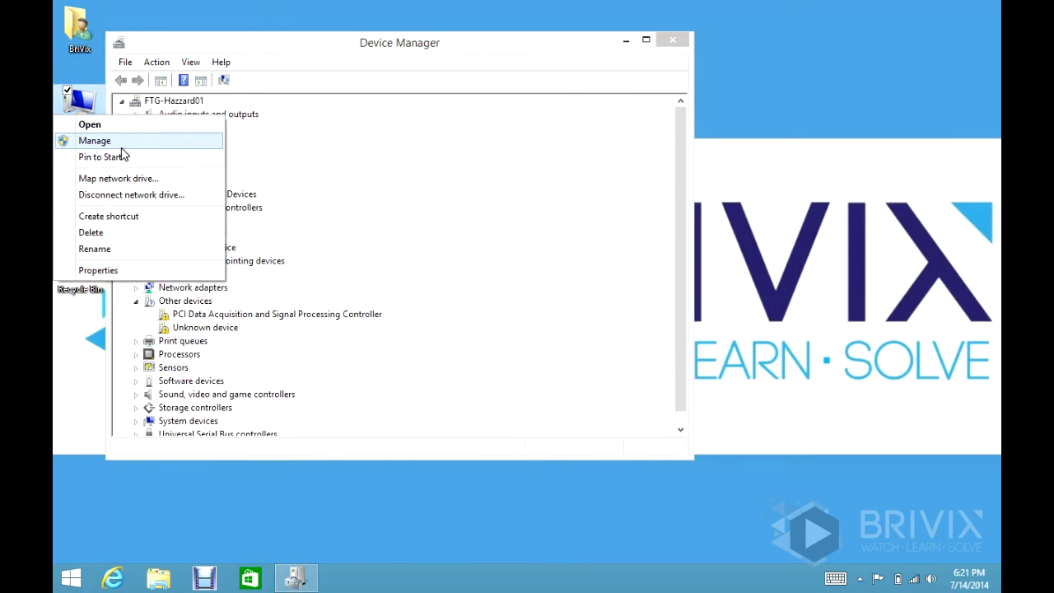
pyautogui.click(283, 39)
pyautogui.moveTo(299, 42); pyautogui.dragTo(441, 51)
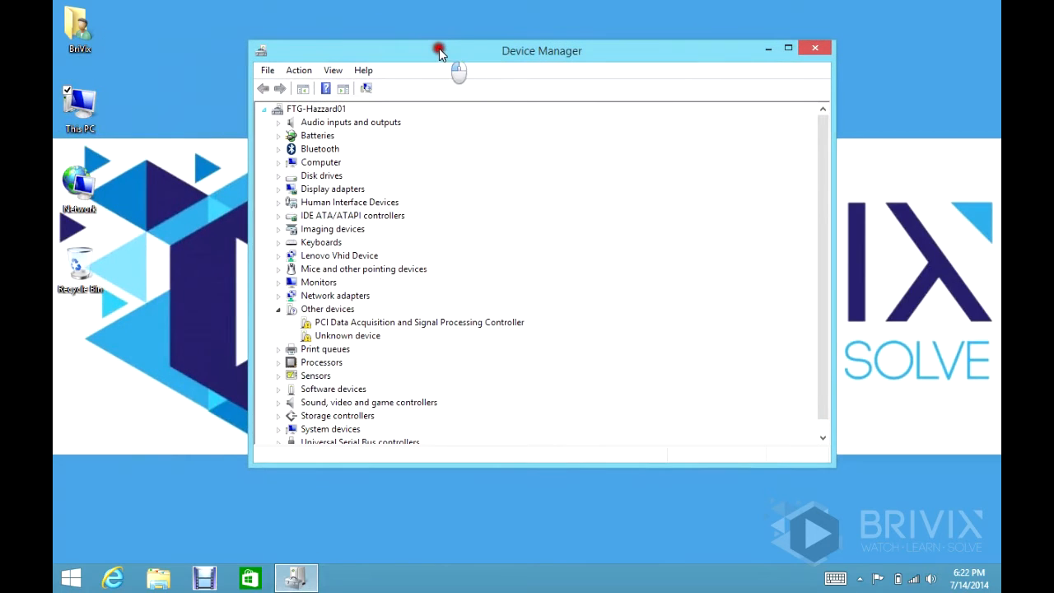
pyautogui.doubleClick(513, 52)
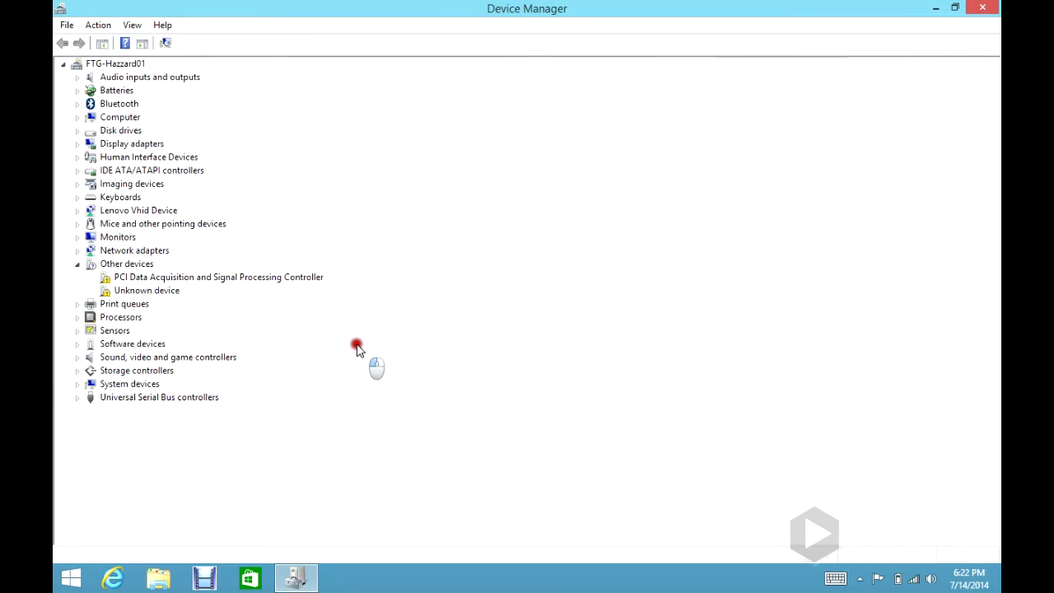
pyautogui.click(78, 250)
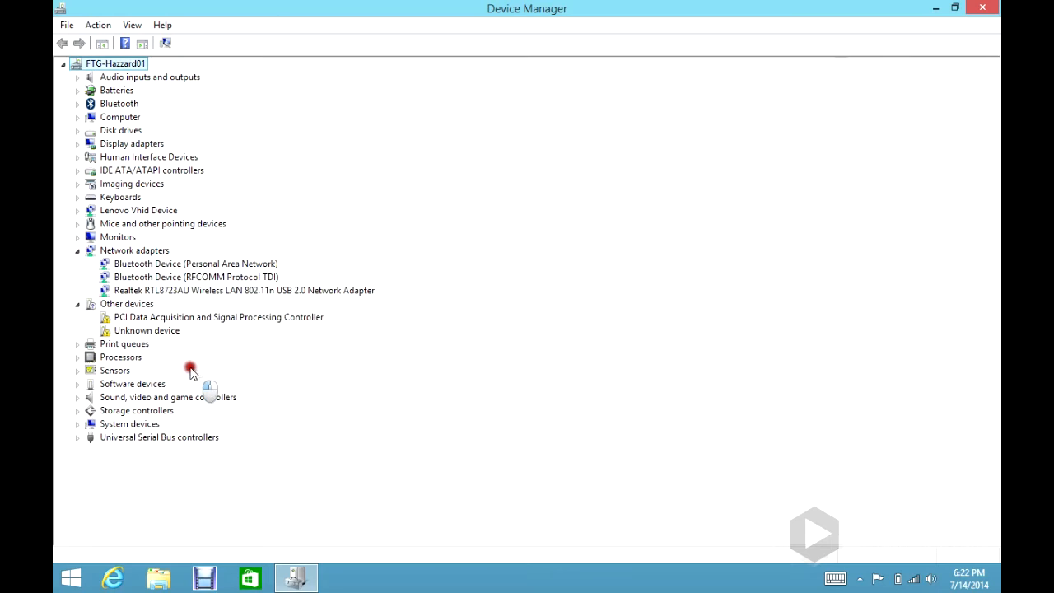
# - Disable the Realtek RTL8723AU Wireless LAN 802.11n USB 2.0 Network Adapter and enable it again
pyautogui.click(142, 290)
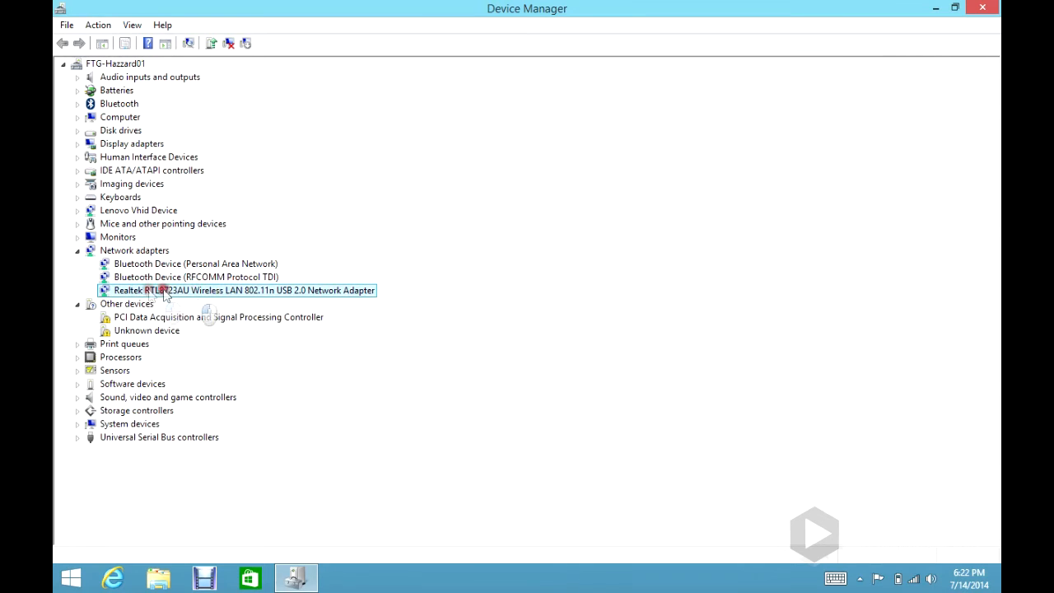
pyautogui.rightClick(251, 298)
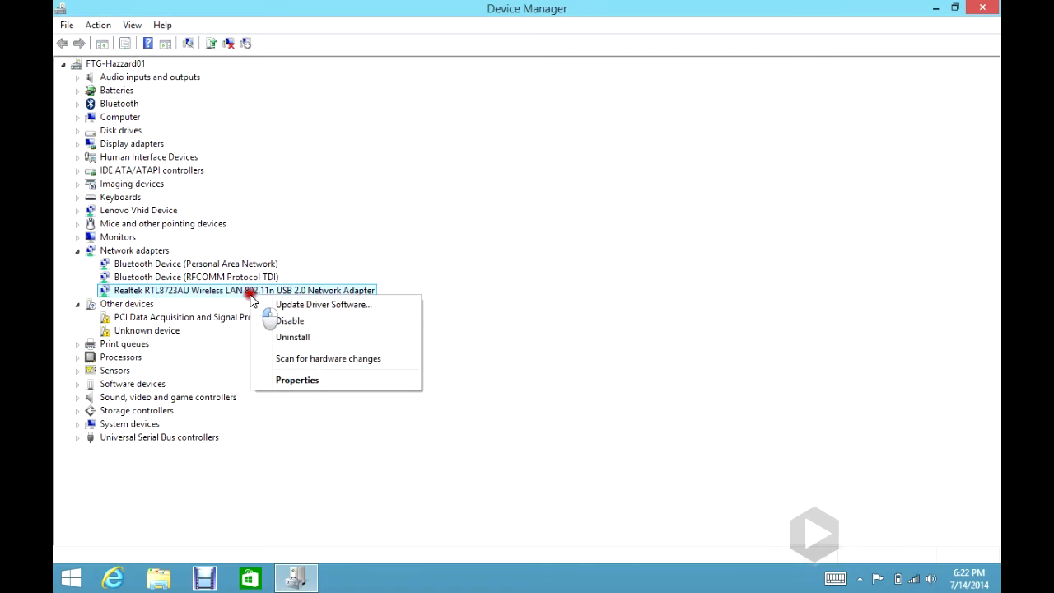
pyautogui.click(280, 320)
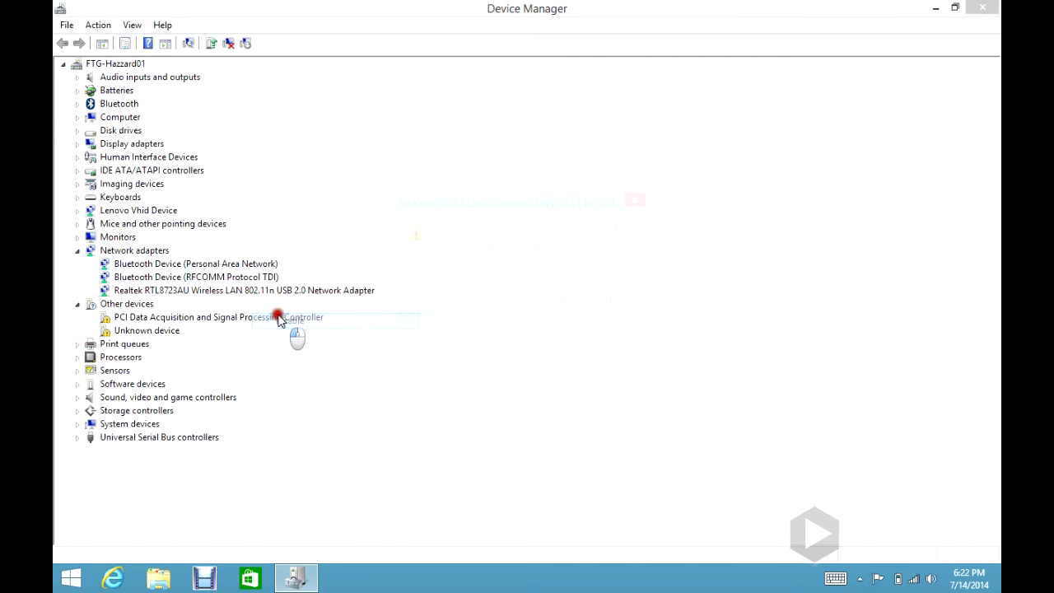
pyautogui.click(561, 306)
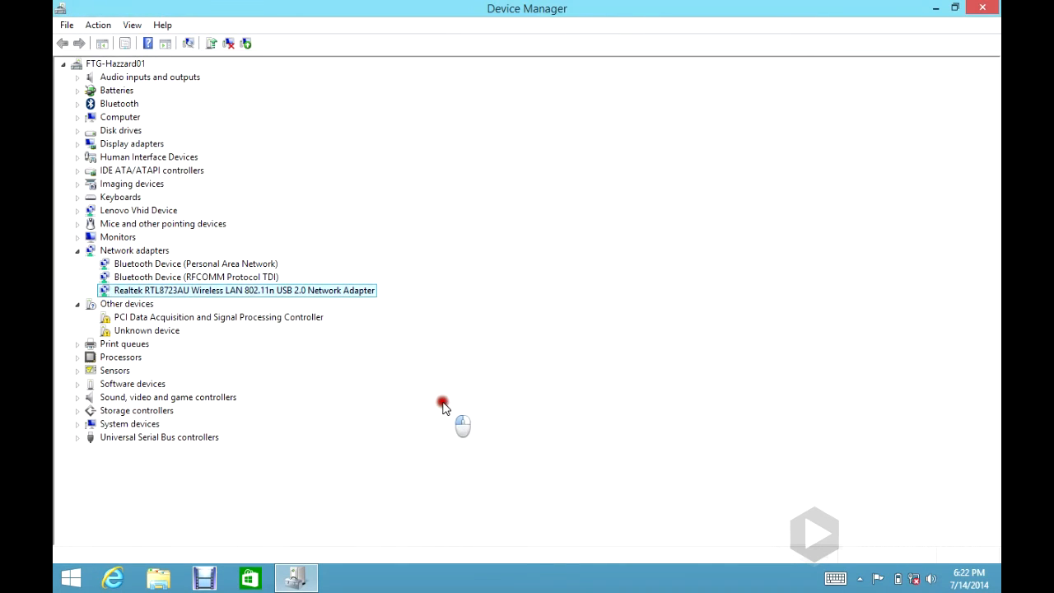
pyautogui.rightClick(239, 290)
pyautogui.click(293, 314)
# - Uninstall the Realtek RTL8723AU wireless adapter without deleting its driver software, and scan the computer for hardware changes
pyautogui.rightClick(255, 293)
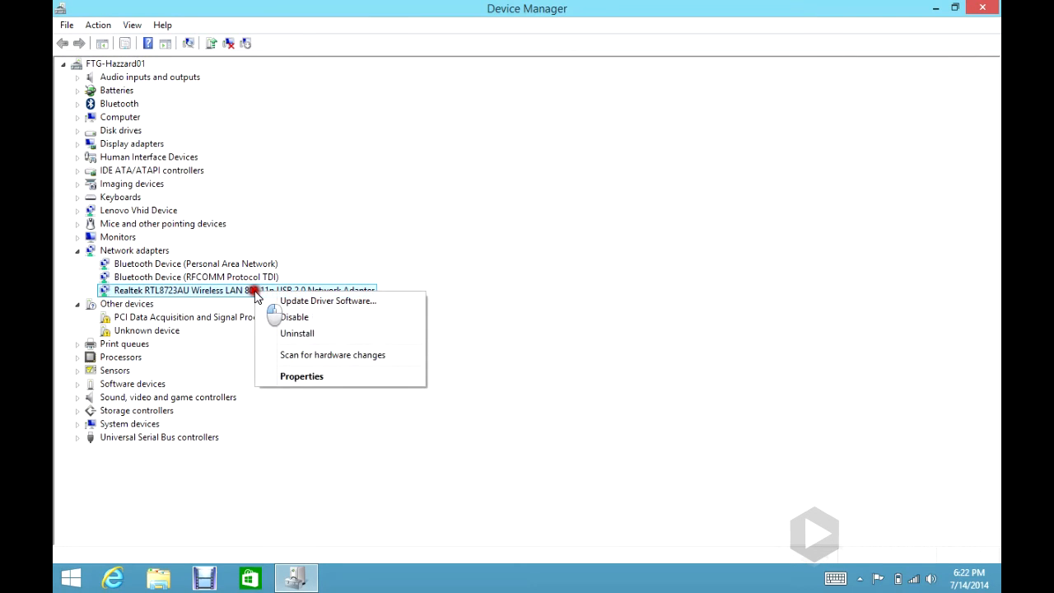
pyautogui.click(295, 333)
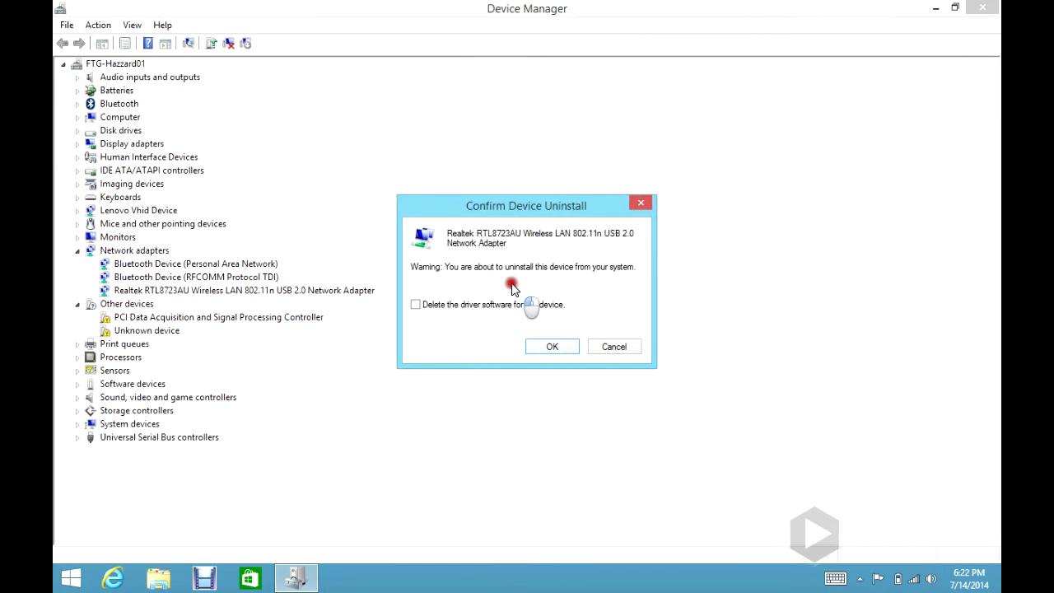
pyautogui.click(415, 305)
pyautogui.click(416, 305)
pyautogui.click(544, 346)
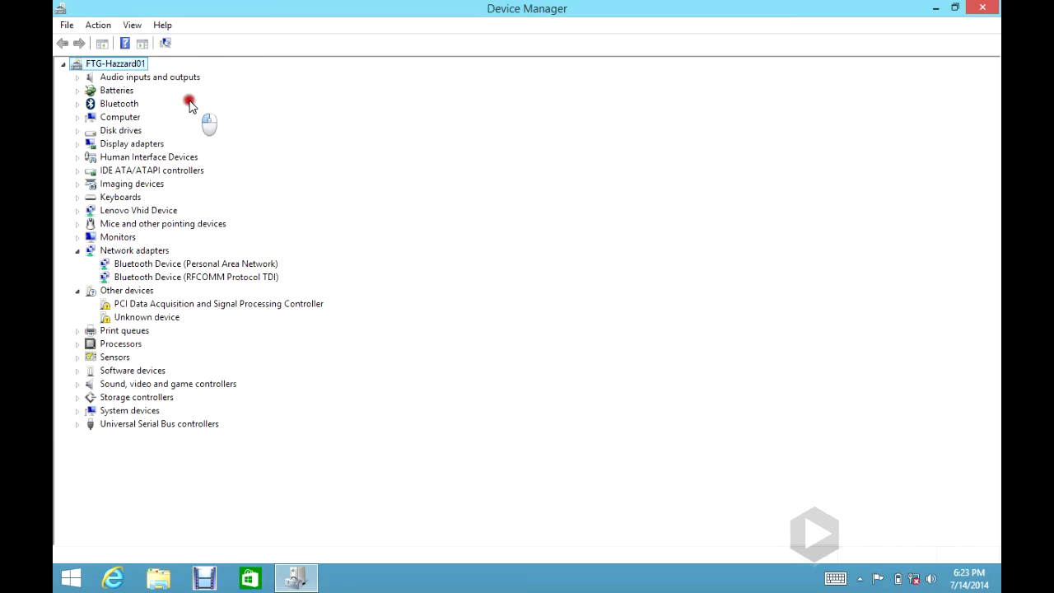
pyautogui.rightClick(129, 67)
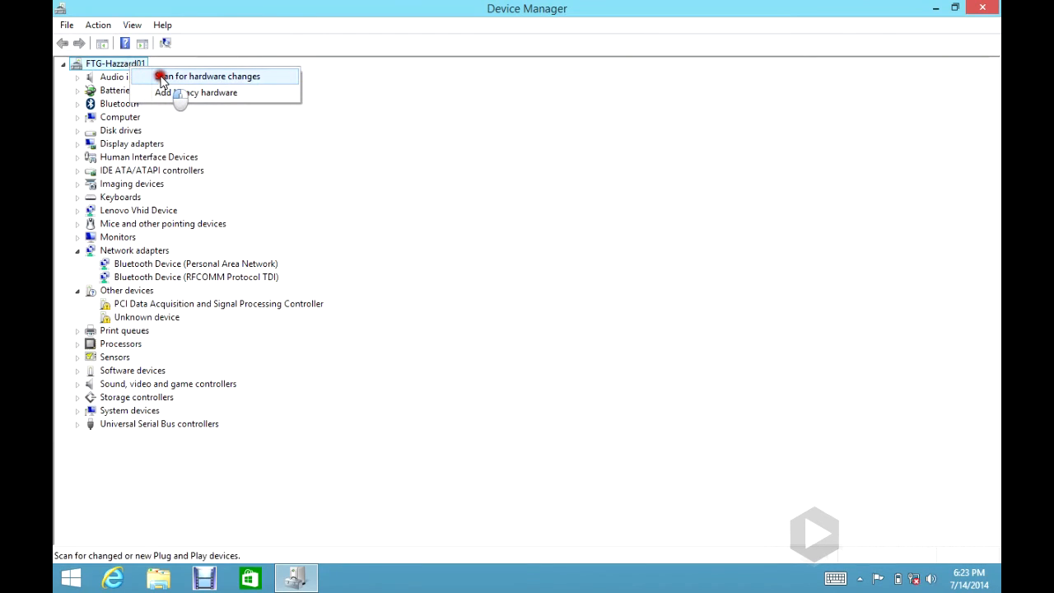
pyautogui.click(159, 74)
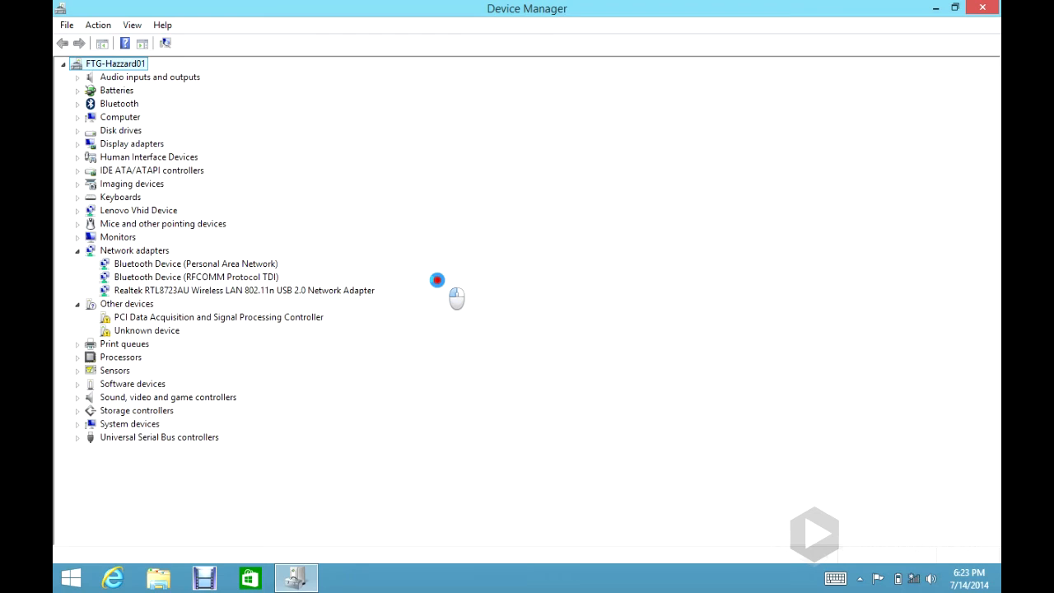
# - Connect automatically to the Coruscant Wi-Fi network by entering its network security key, and allow finding devices on this network
pyautogui.click(914, 578)
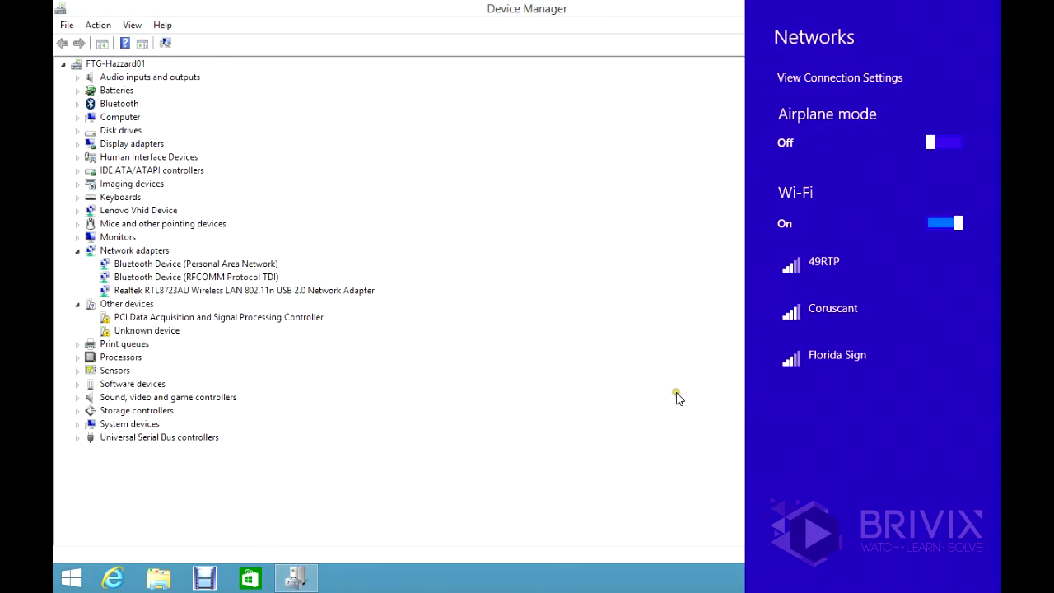
pyautogui.click(818, 319)
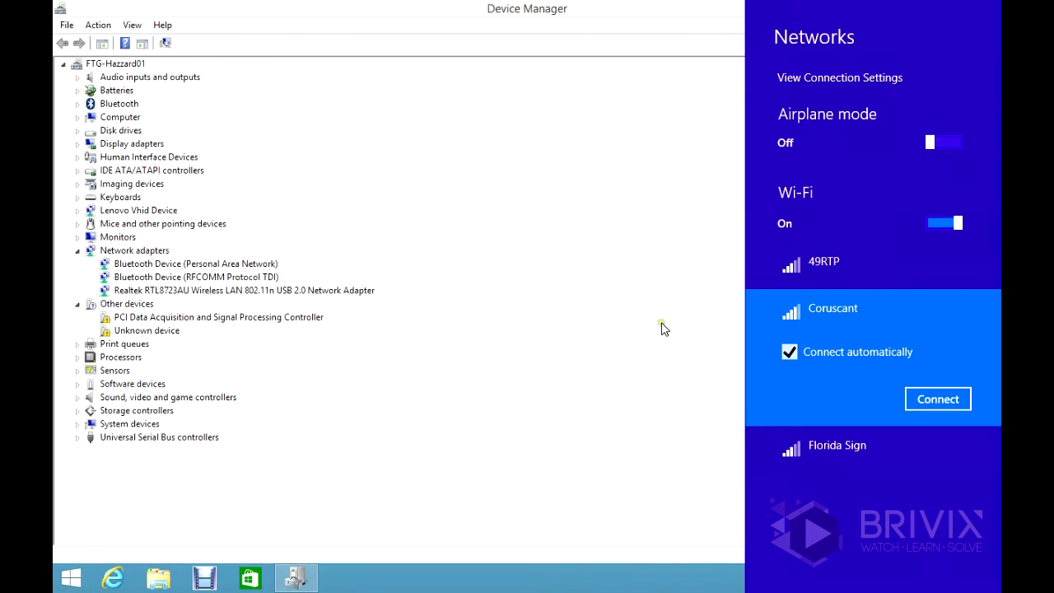
pyautogui.click(927, 398)
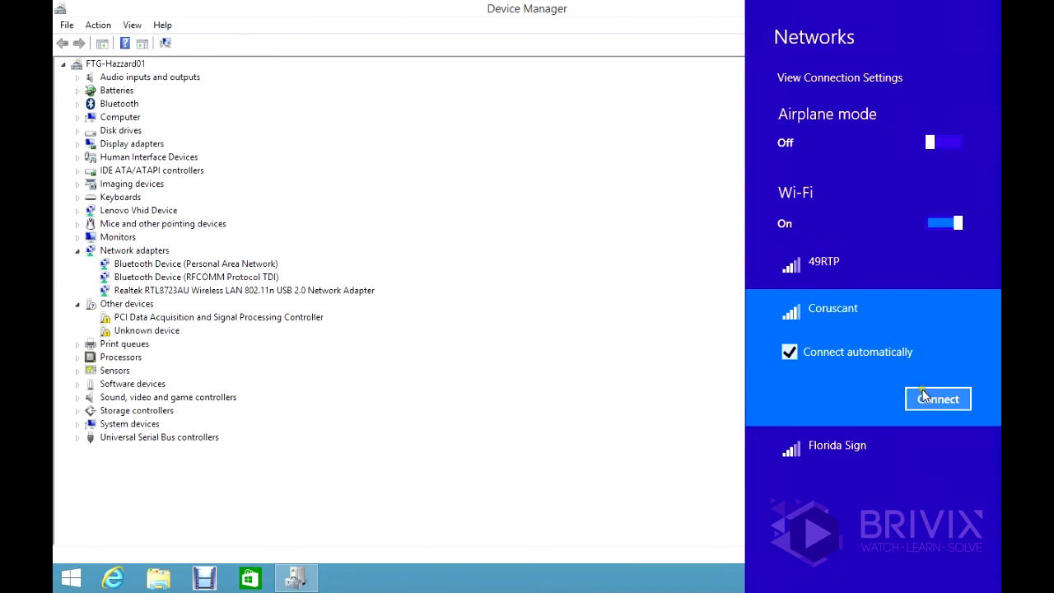
pyautogui.write('******')
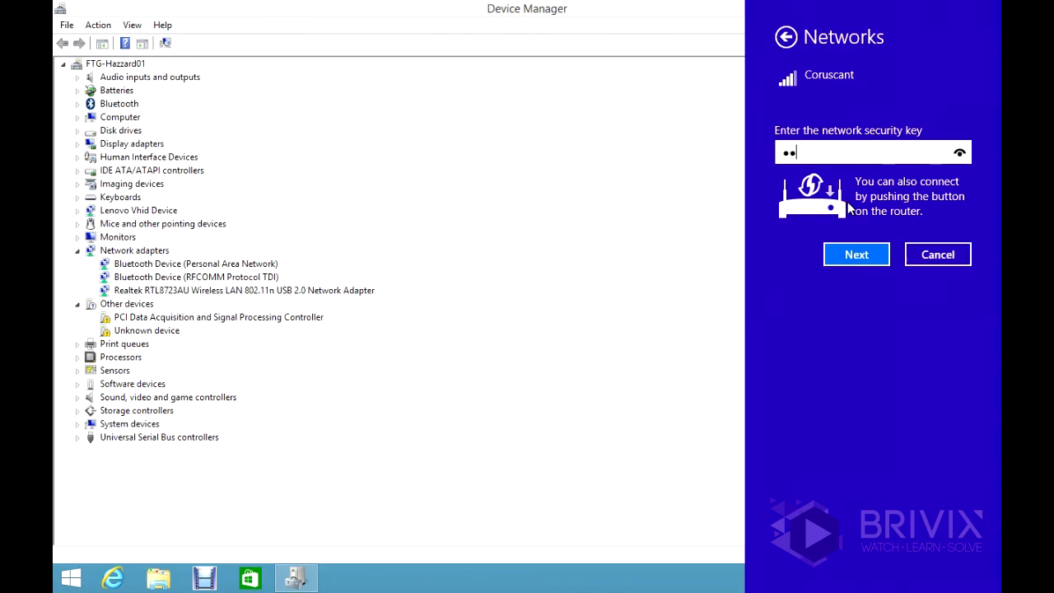
pyautogui.write('****')
pyautogui.click(868, 254)
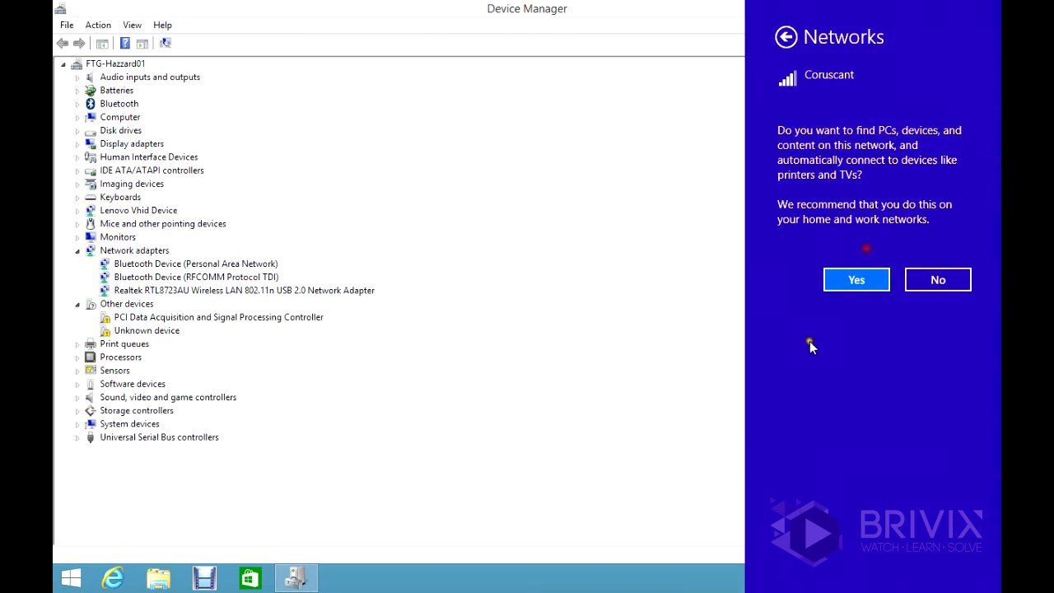
pyautogui.click(844, 278)
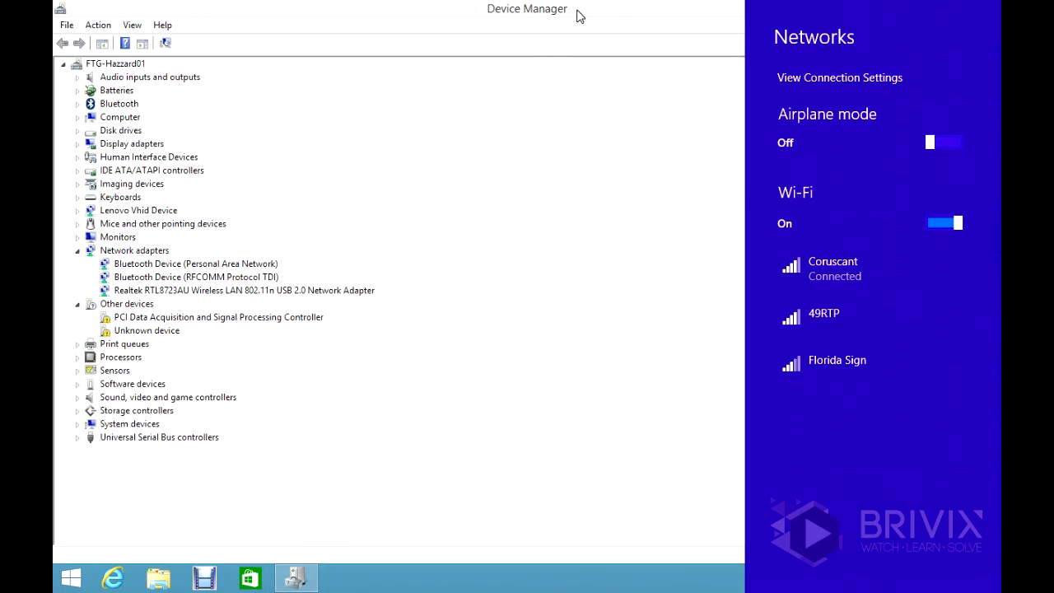
pyautogui.click(577, 12)
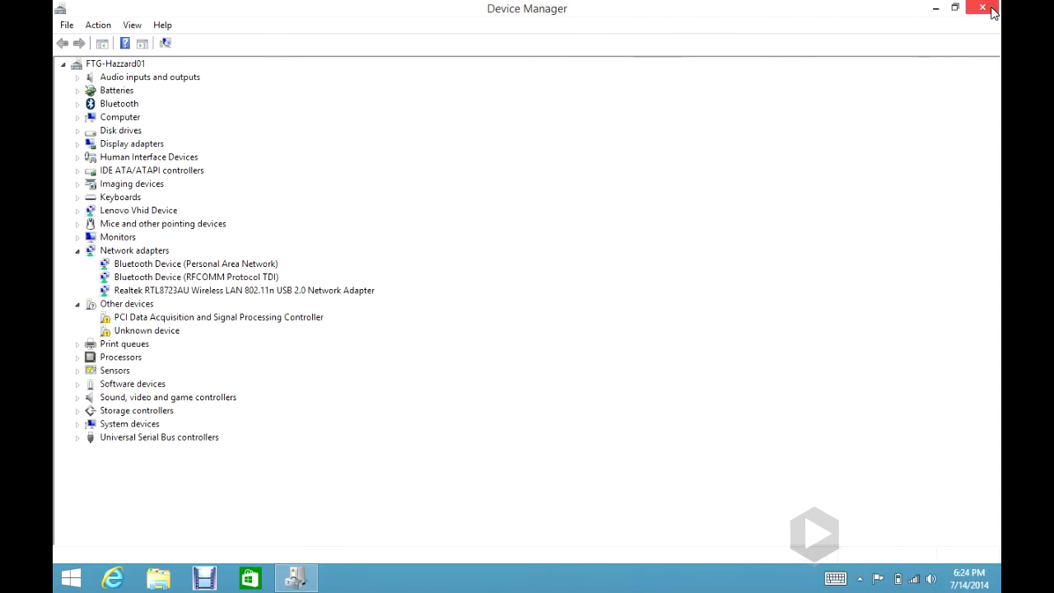
# - Close Device Manager and return to the desktop
pyautogui.click(992, 10)
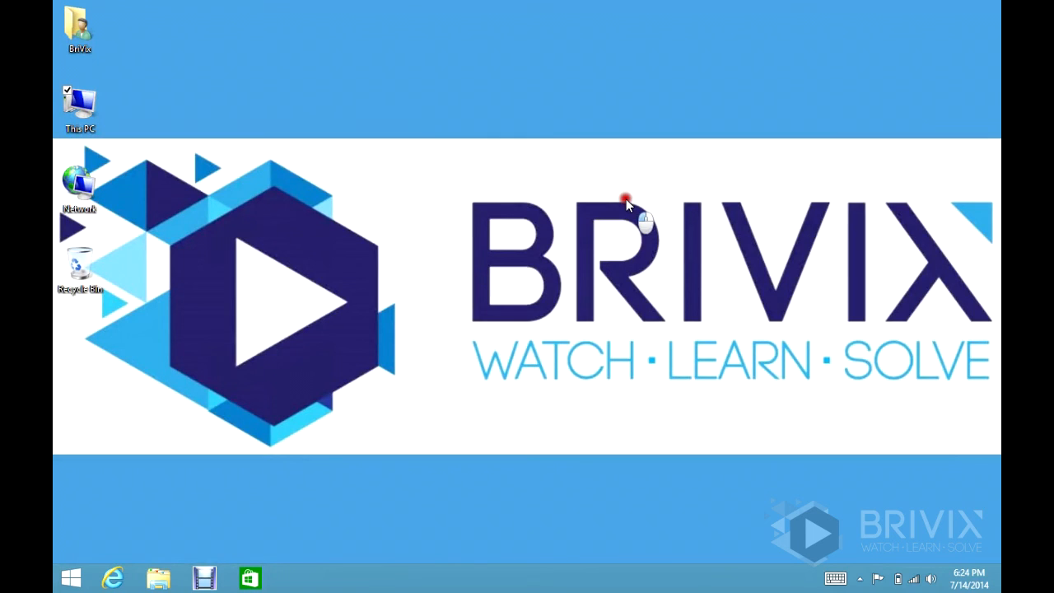
pyautogui.click(544, 82)
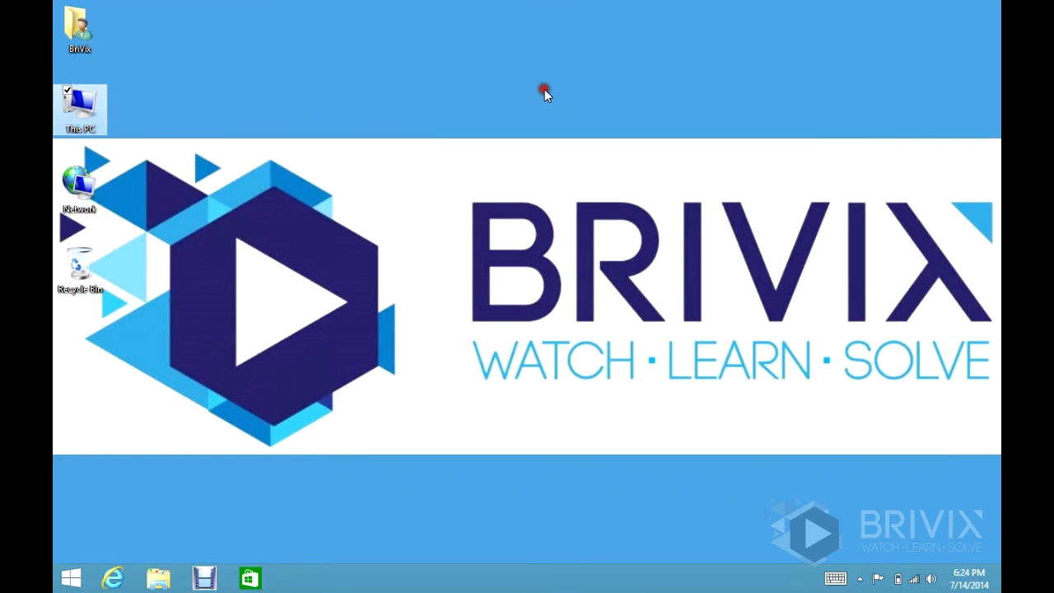